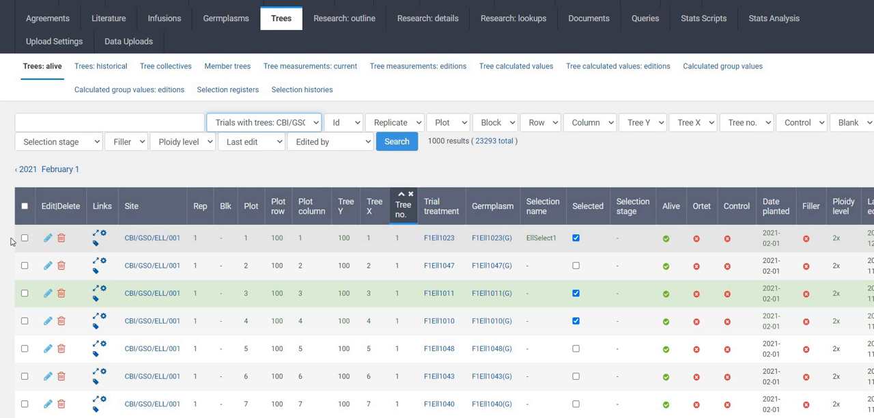
# - Select the living trees in plots 1, 3 and 4 and run the Load new seedlots action on them
pyautogui.click(24, 238)
pyautogui.click(25, 239)
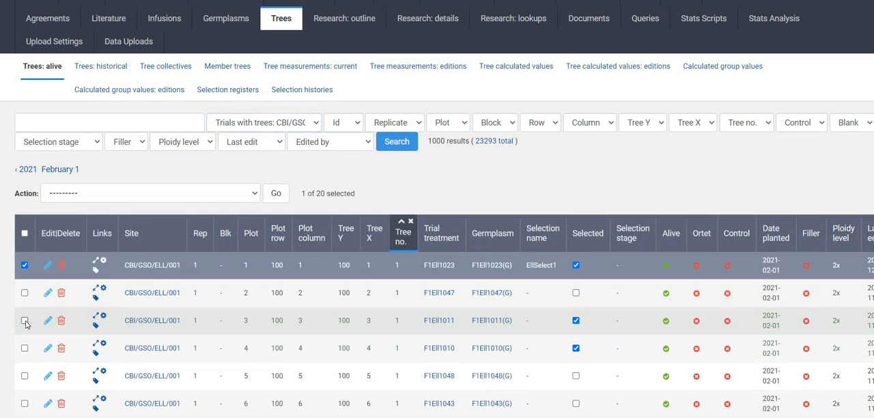
pyautogui.click(24, 320)
pyautogui.click(24, 348)
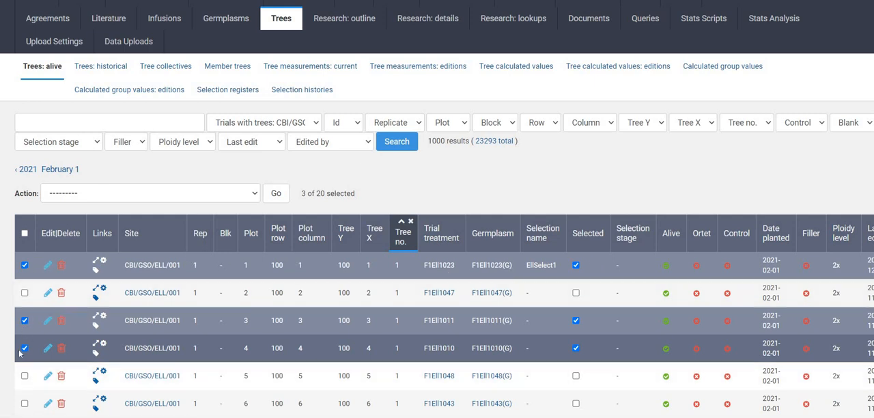
pyautogui.click(254, 198)
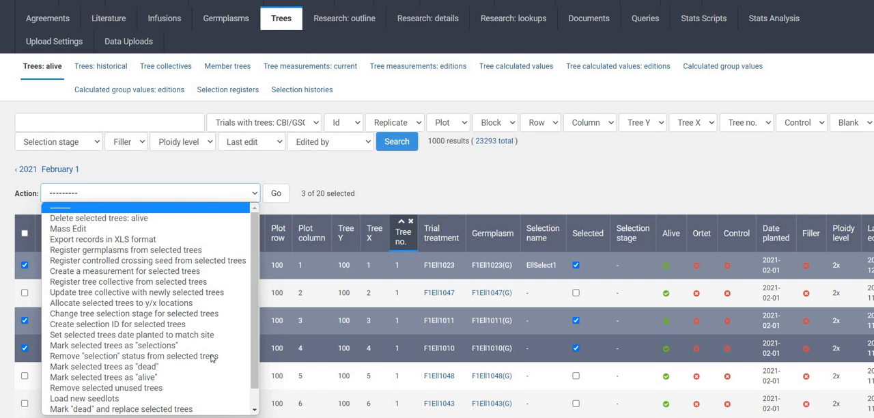
pyautogui.click(194, 400)
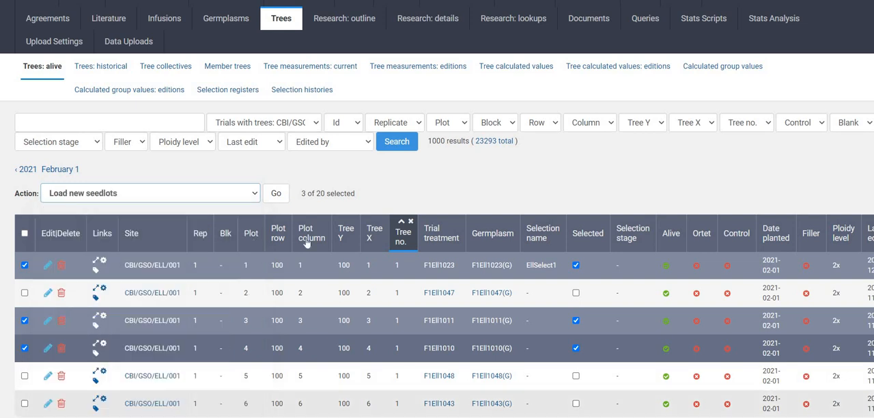
pyautogui.click(276, 196)
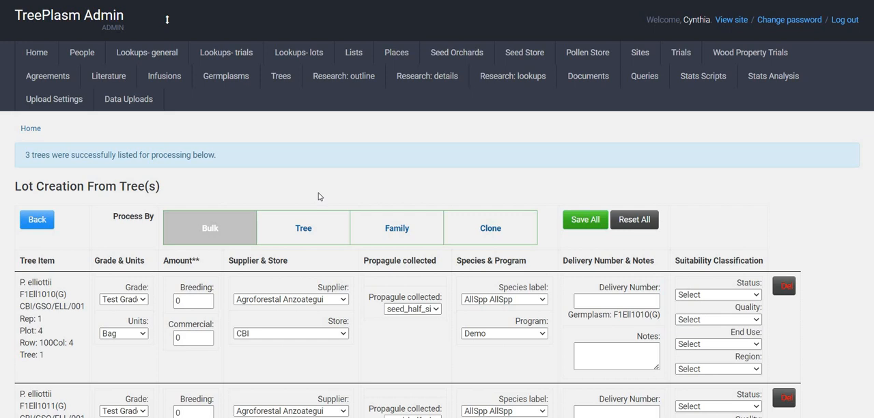
# - Set the grade to test 2 grade and the units to g for the listed trees
pyautogui.scroll(-1, 318, 197)
pyautogui.scroll(-1, 318, 197)
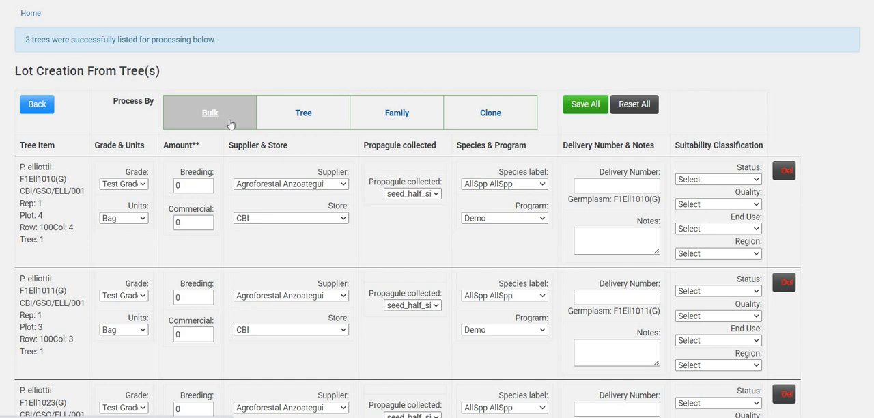
pyautogui.click(144, 186)
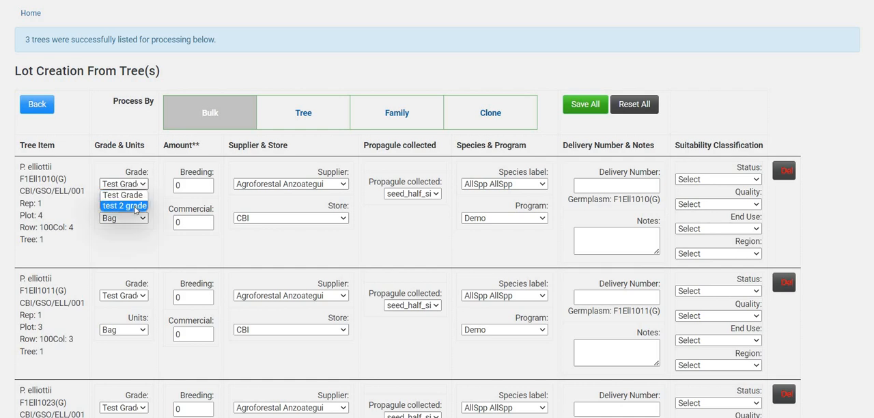
pyautogui.click(135, 207)
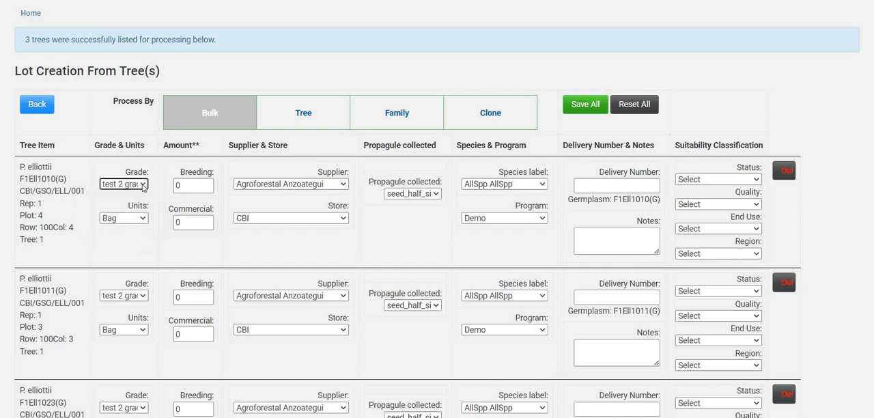
pyautogui.click(144, 220)
pyautogui.click(130, 240)
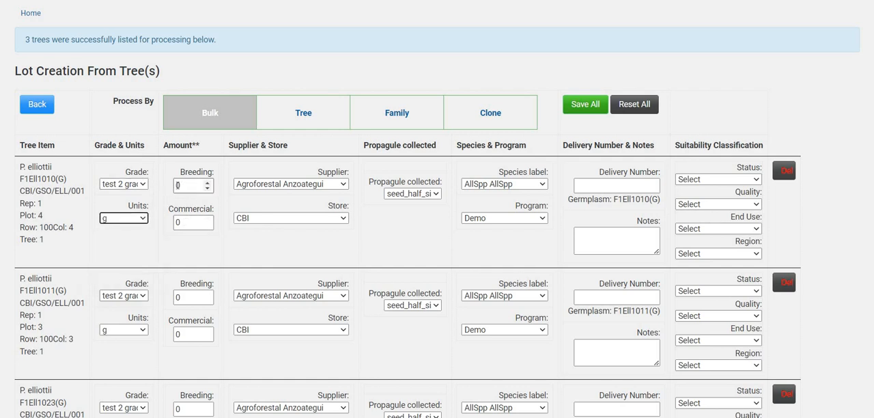
# - Set the breeding amount to 2 and the commercial amount to 3 for the listed trees
pyautogui.click(196, 179)
pyautogui.write('2')
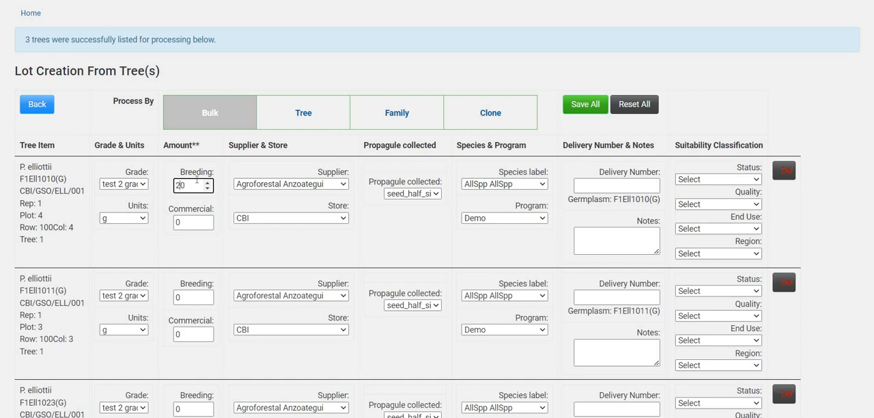
pyautogui.click(177, 221)
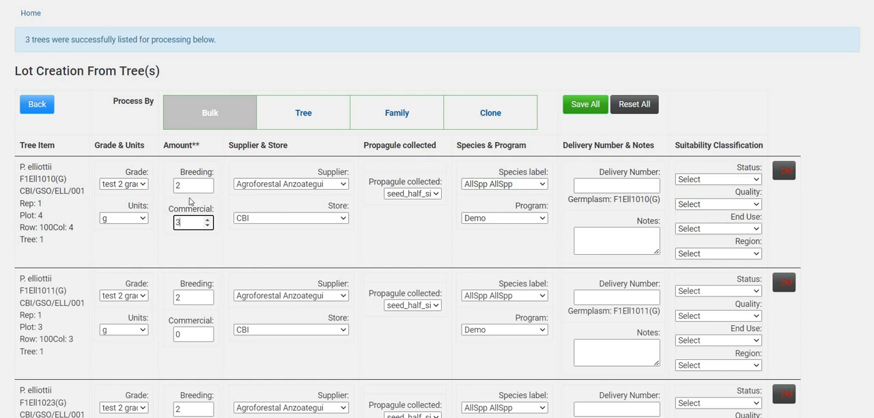
pyautogui.click(191, 199)
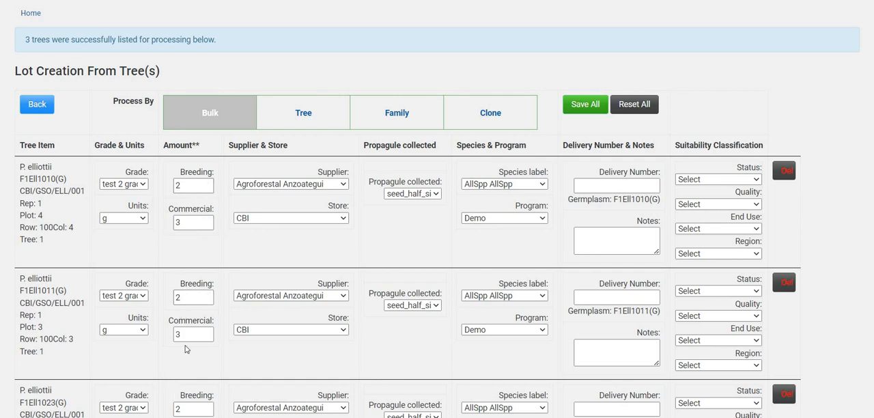
# - Choose Creation Breeding Innovations as the supplier for the listed trees
pyautogui.click(339, 184)
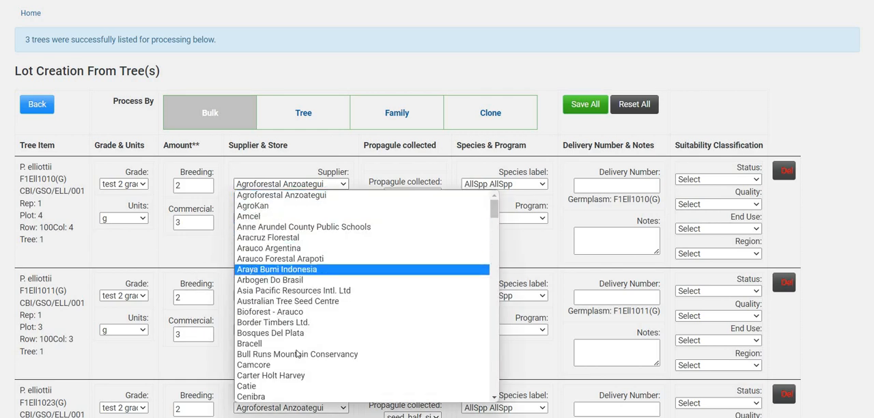
pyautogui.scroll(-4, 294, 355)
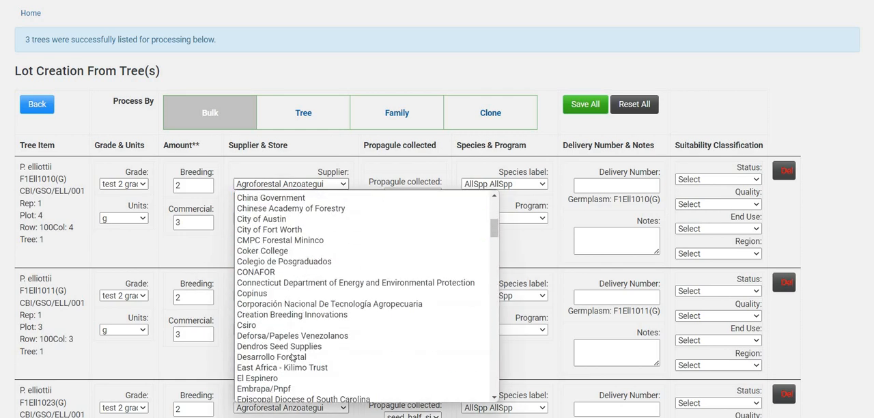
pyautogui.click(287, 314)
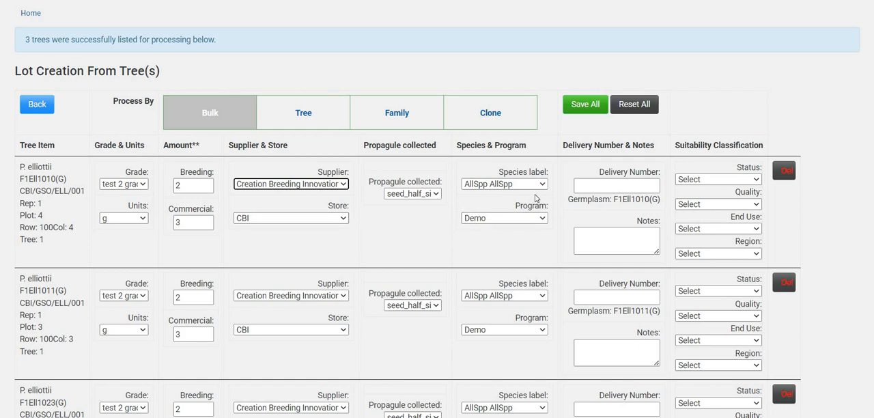
# - Enter Testlot as the delivery number and save all listed trees, processed by Bulk
pyautogui.click(598, 186)
pyautogui.click(598, 186)
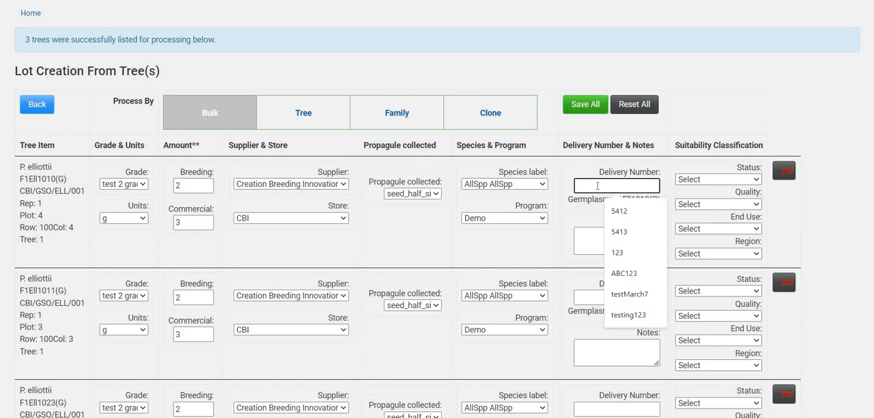
pyautogui.write('Te')
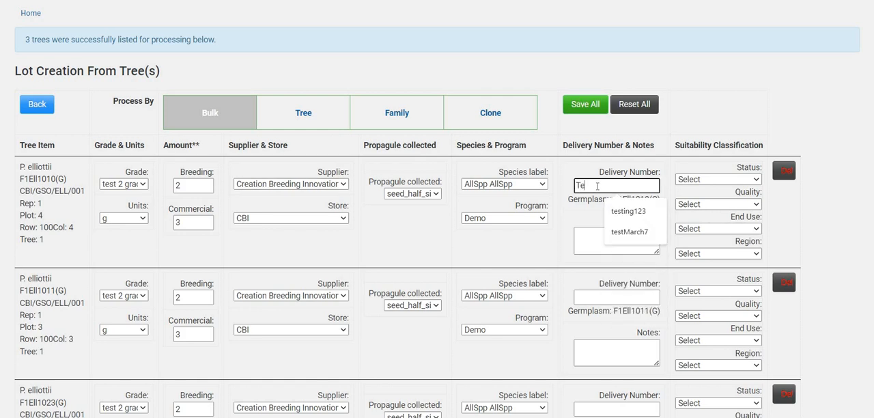
pyautogui.write('stlot')
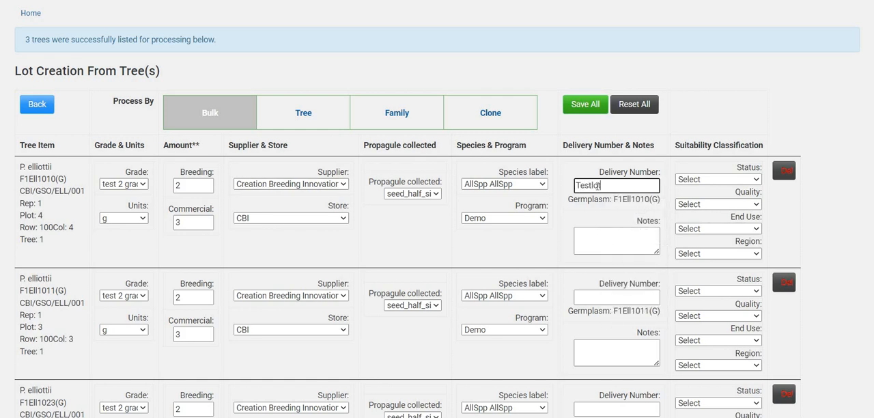
pyautogui.click(571, 220)
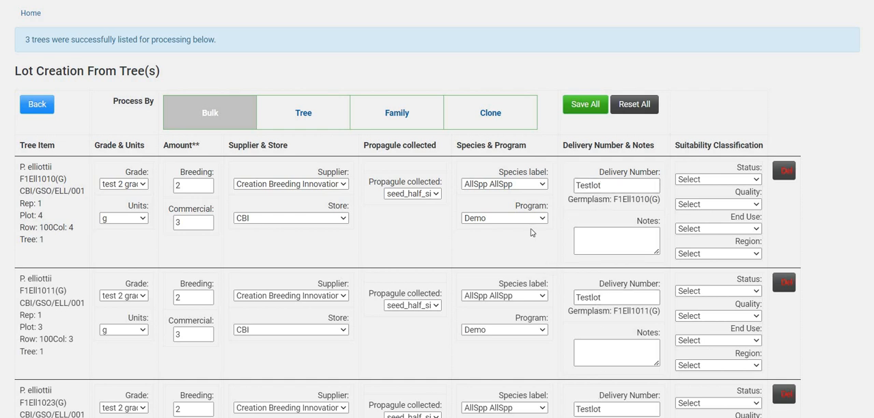
pyautogui.click(219, 121)
pyautogui.click(587, 106)
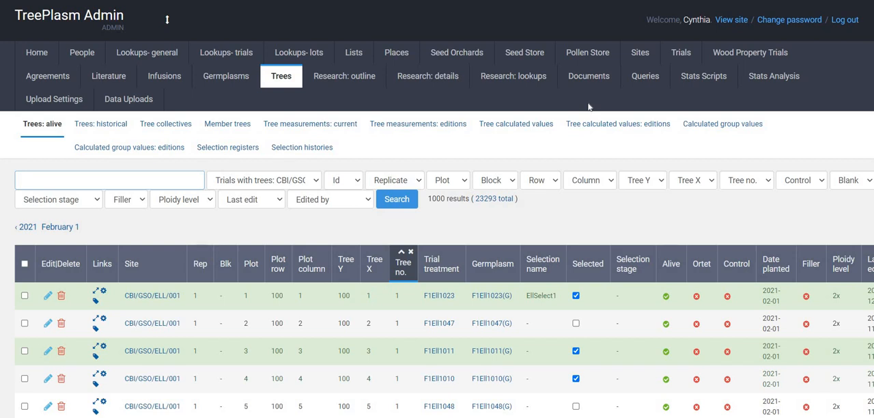
# - Open the Seed Store's seedlots list in a new browser tab and switch to it
pyautogui.click(532, 57)
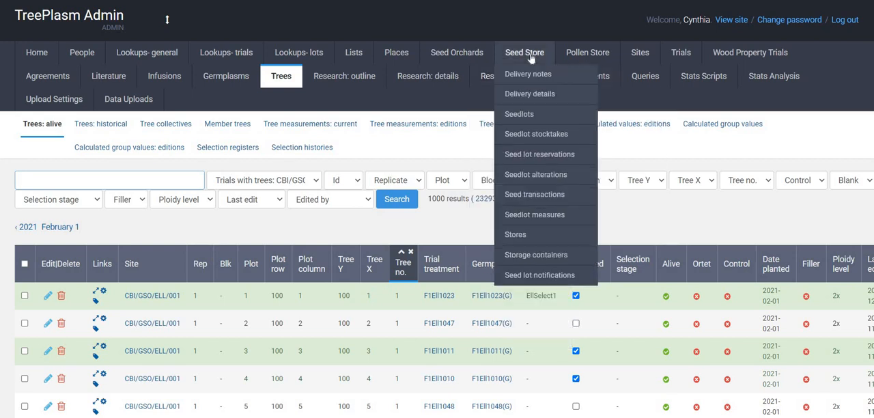
pyautogui.rightClick(530, 117)
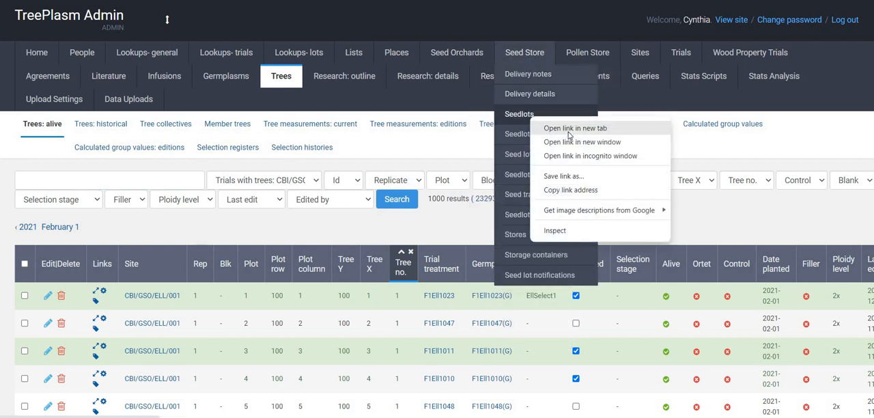
pyautogui.click(568, 131)
pyautogui.click(355, 0)
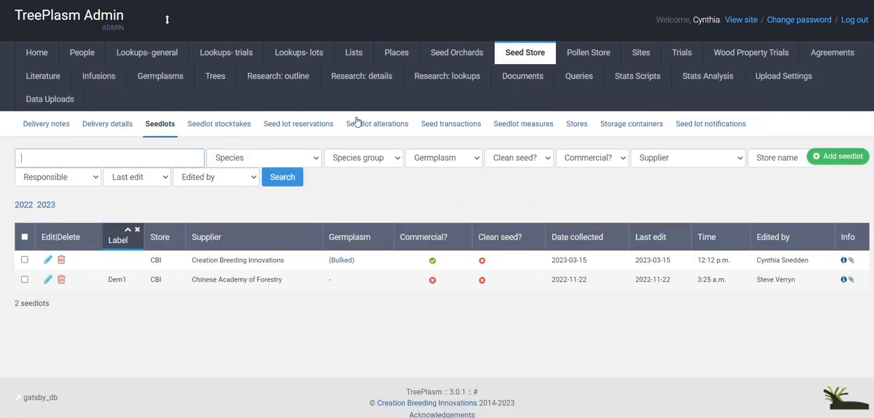
# - Filter the seedlots list to records last edited today
pyautogui.click(145, 180)
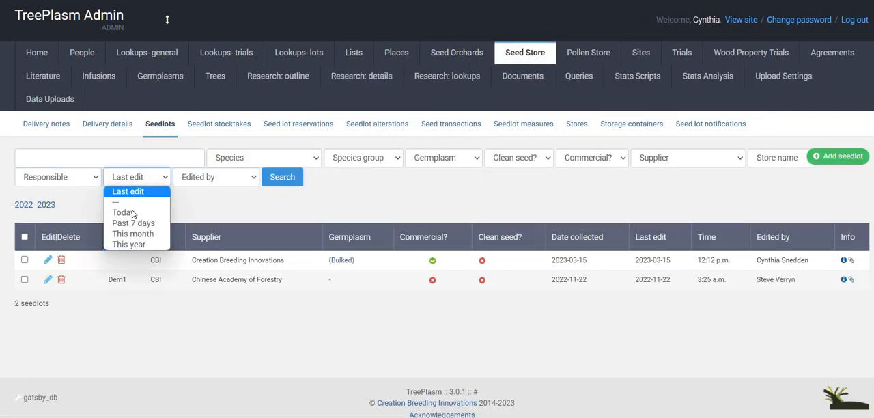
pyautogui.press('Return')
pyautogui.click(277, 177)
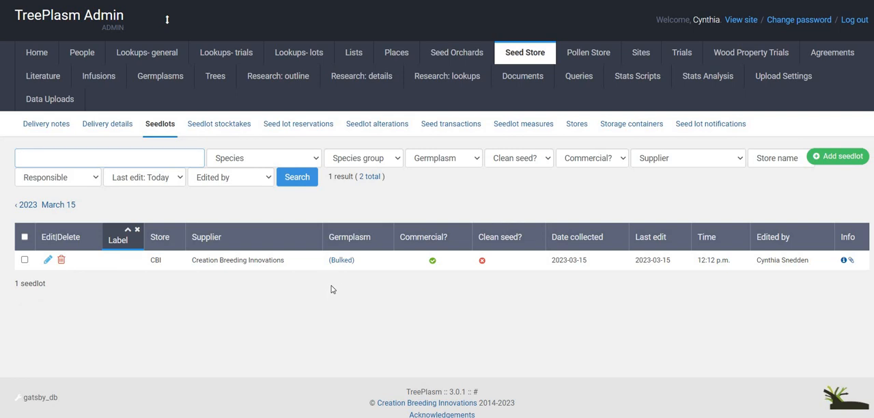
# - Label the new bulked seedlot "Bul_2023 lot1" and save the record
pyautogui.click(48, 265)
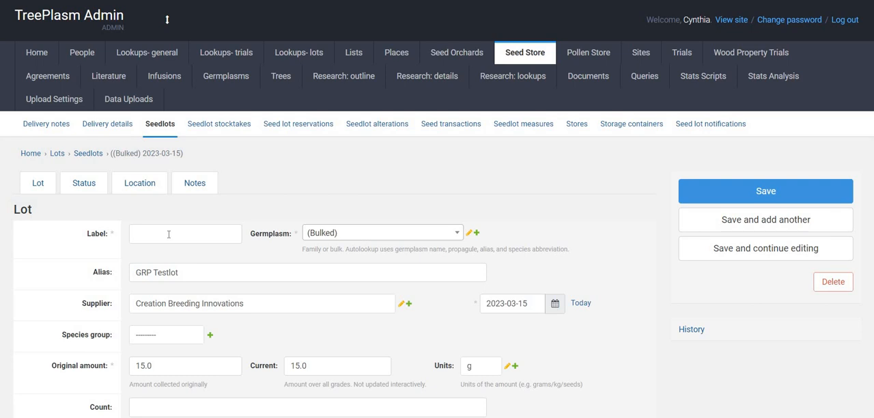
pyautogui.click(169, 233)
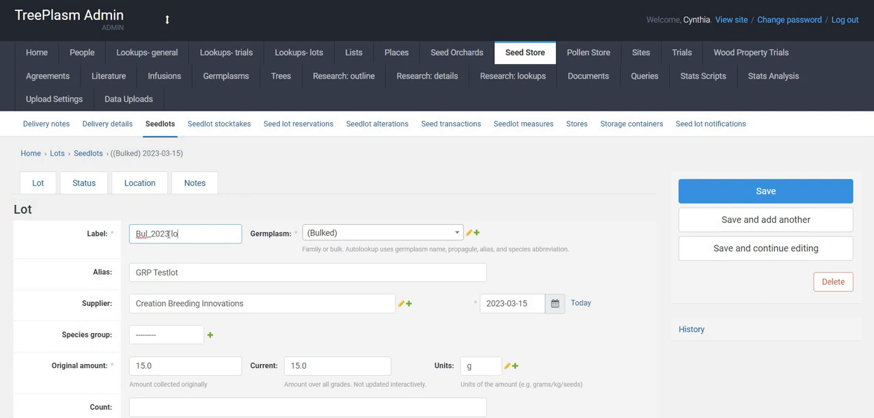
pyautogui.click(759, 192)
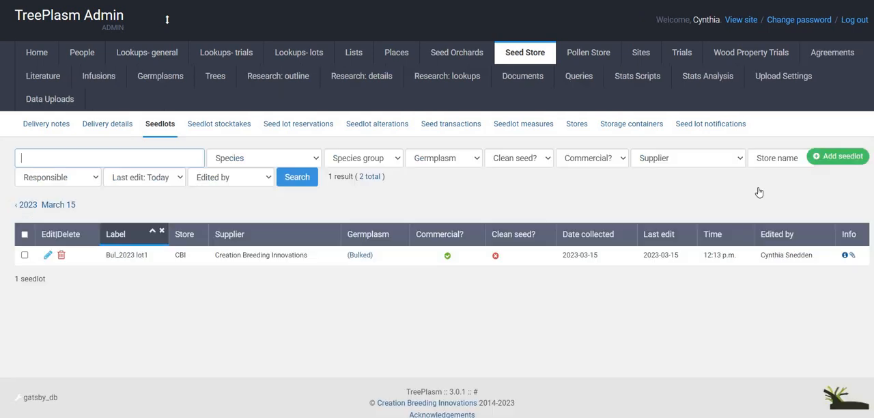
# - Open the bulked germplasm linked to the seedlot in a new browser tab and switch to it
pyautogui.rightClick(364, 257)
pyautogui.click(394, 264)
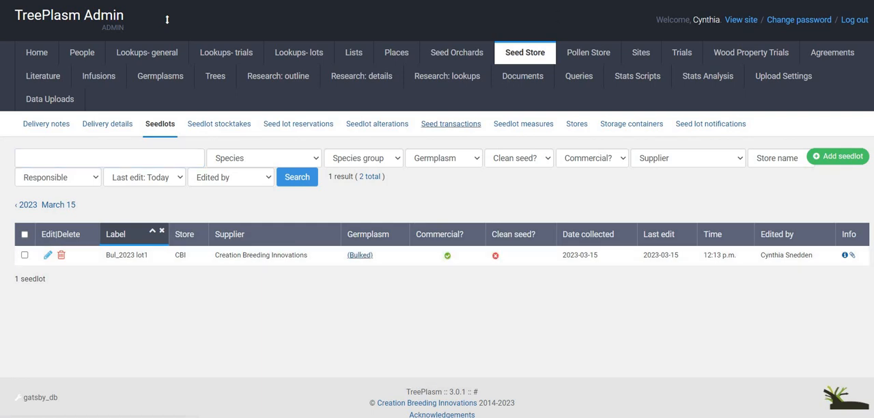
pyautogui.hotkey('ctrl', 'Tab')
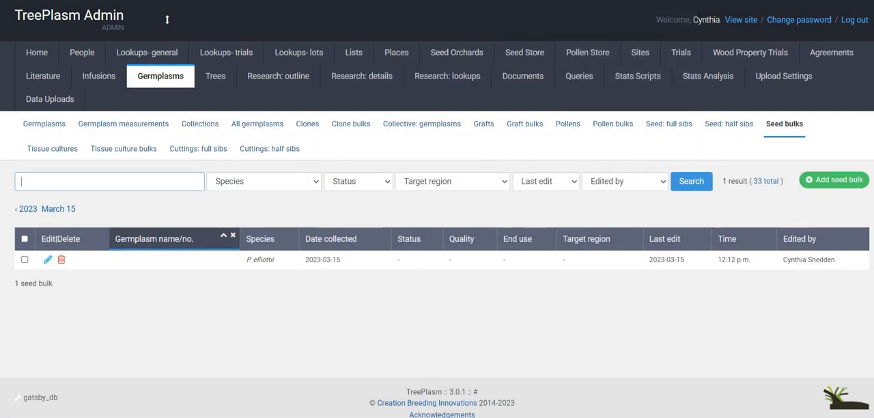
# - Name the unnamed seed bulk "Bulk from Orchard 1 March 2023" and save the record
pyautogui.click(47, 261)
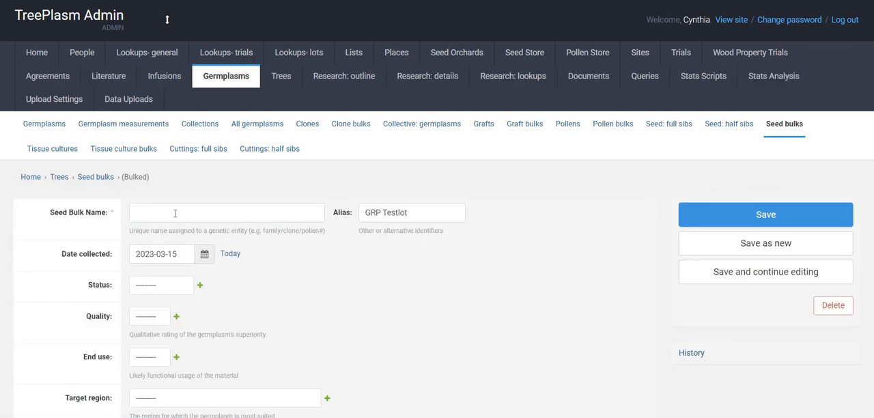
pyautogui.click(175, 214)
pyautogui.write('Bulk')
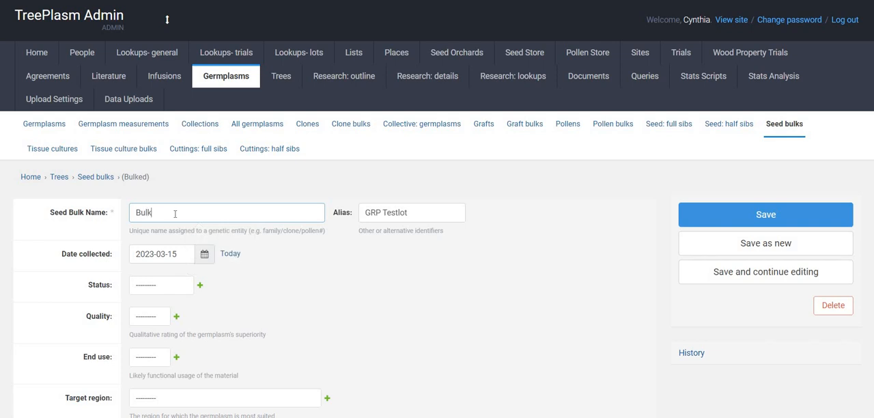
pyautogui.write(' from Orchard 1 March 2023')
pyautogui.click(767, 216)
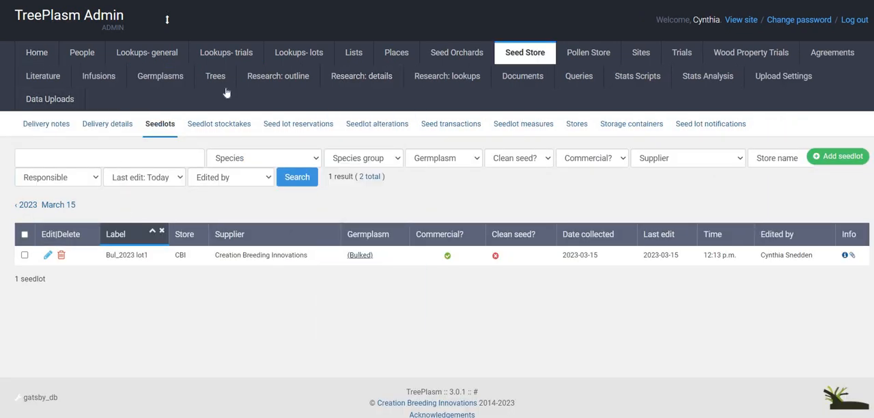
# - Rerun the seedlot search and open the linked seed bulk record in a new tab to examine its bulk fractions
pyautogui.click(309, 182)
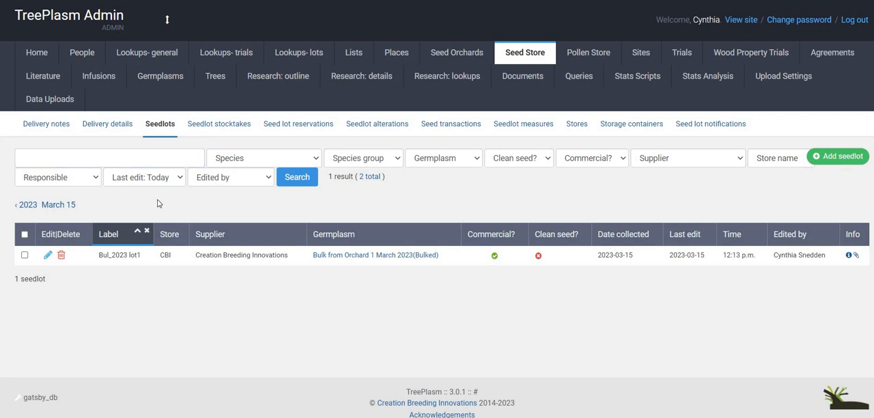
pyautogui.rightClick(361, 260)
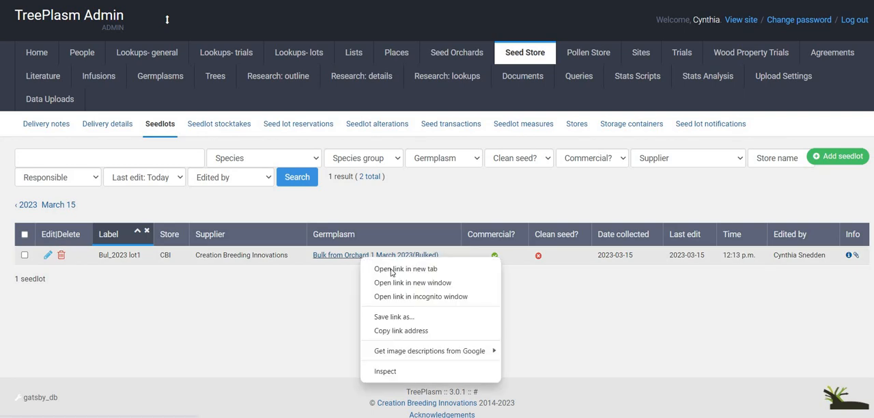
pyautogui.click(391, 270)
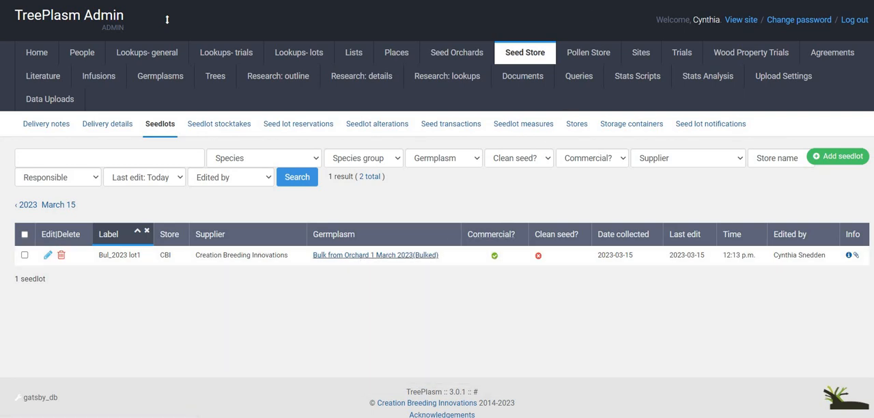
pyautogui.hotkey('ctrl', 'Tab')
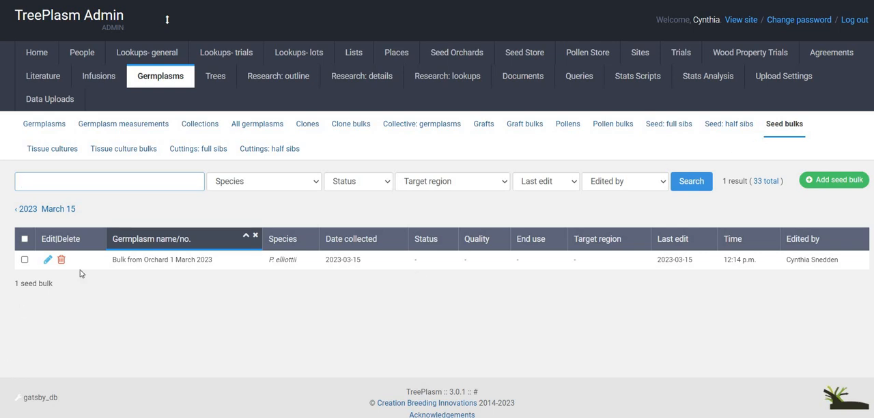
pyautogui.click(48, 261)
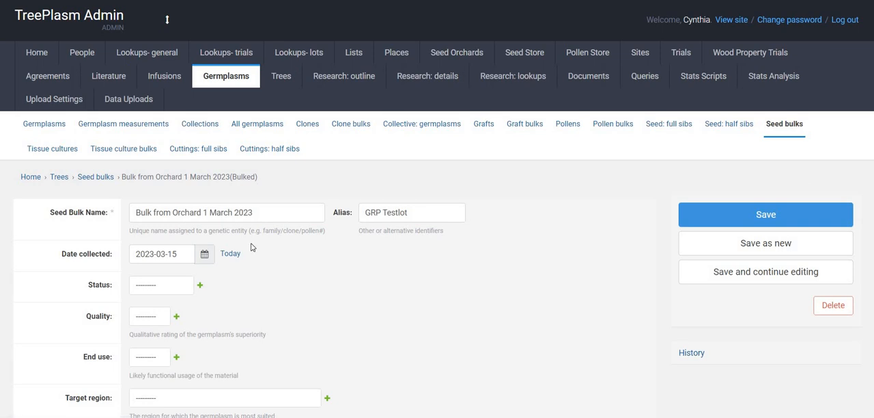
pyautogui.scroll(-5, 251, 247)
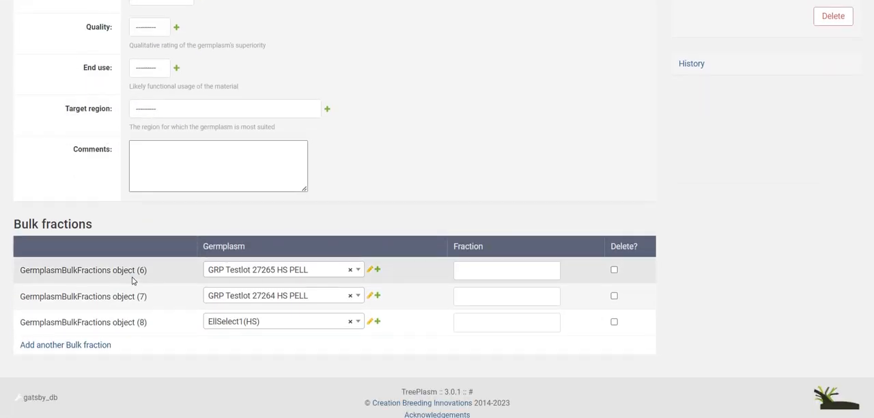